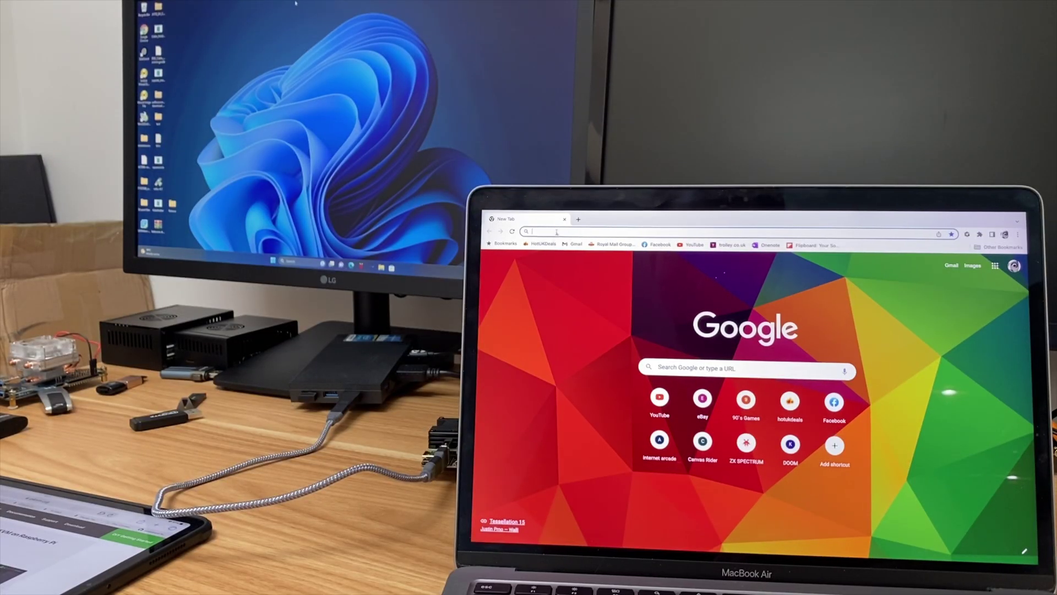
{"action": "right_click", "coordinate": [557, 232]}
{"action": "left_click", "coordinate": [577, 274]}
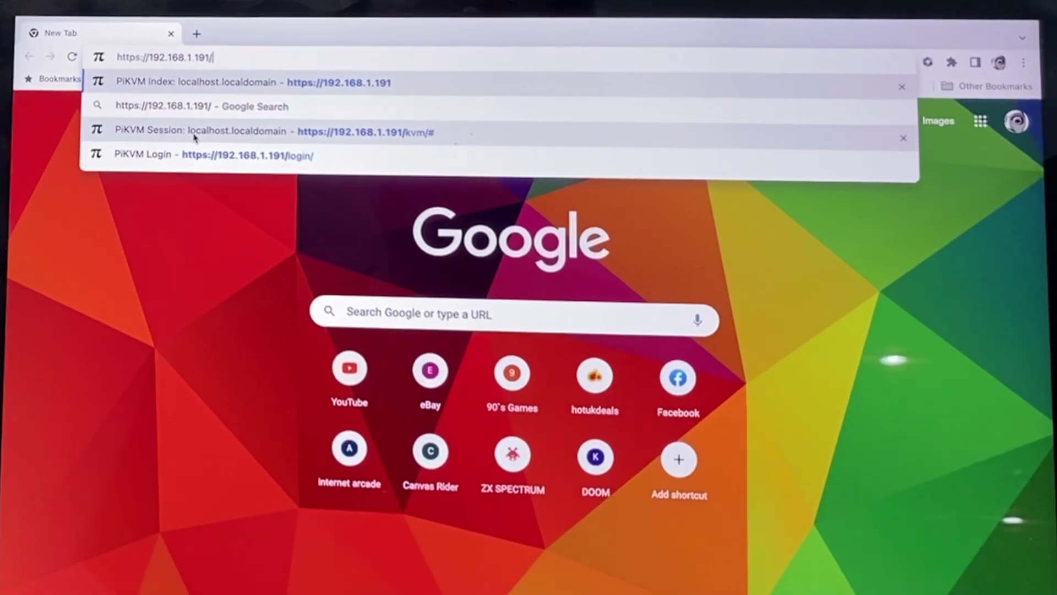
{"action": "key", "text": "Return"}
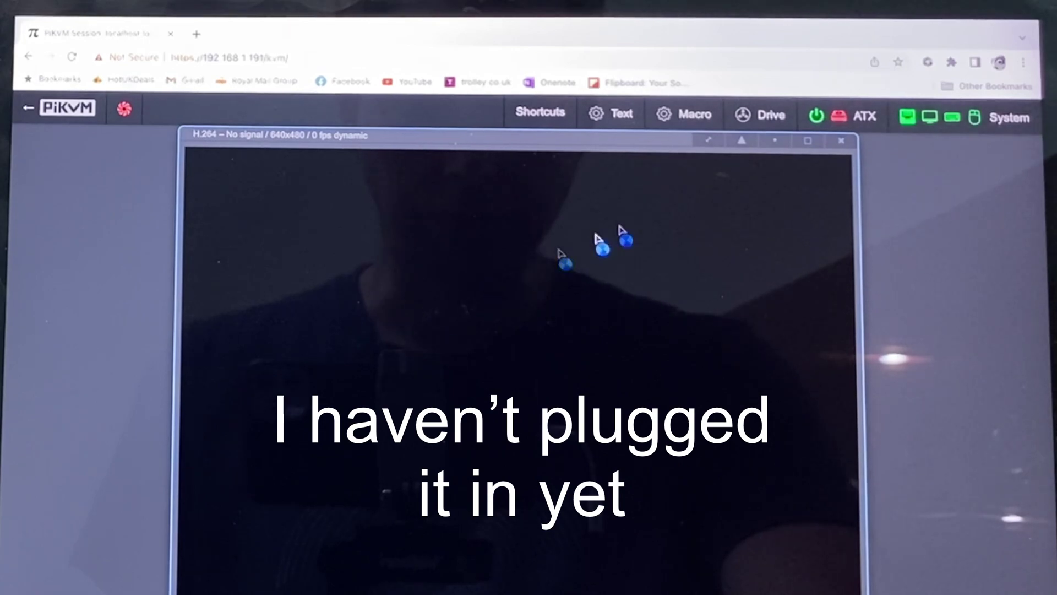
In the stream's runtime settings, try MJPEG/HTTP video mode, then return to H.264/WebRTC.
{"action": "left_click", "coordinate": [930, 117]}
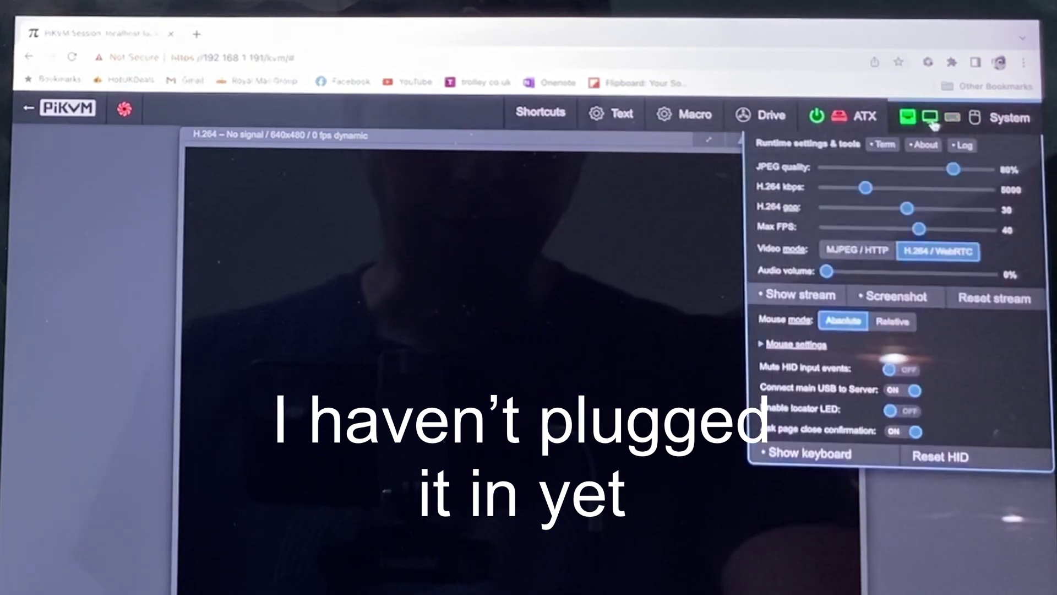
{"action": "left_click", "coordinate": [867, 250]}
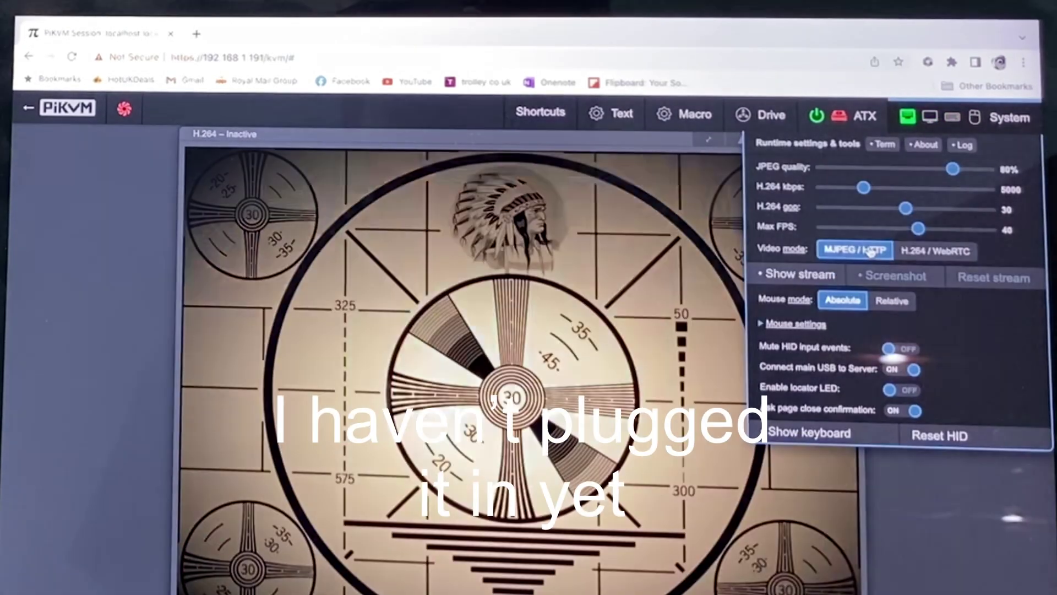
{"action": "left_click", "coordinate": [918, 251]}
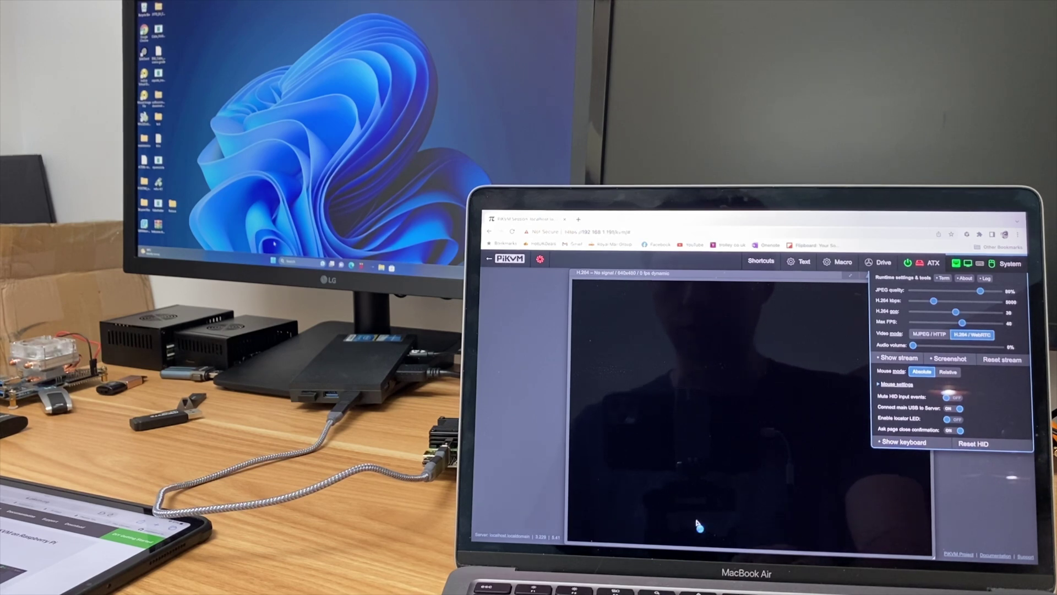
Launch Edge from the Start menu on the remote Windows PC.
{"action": "left_click", "coordinate": [696, 544]}
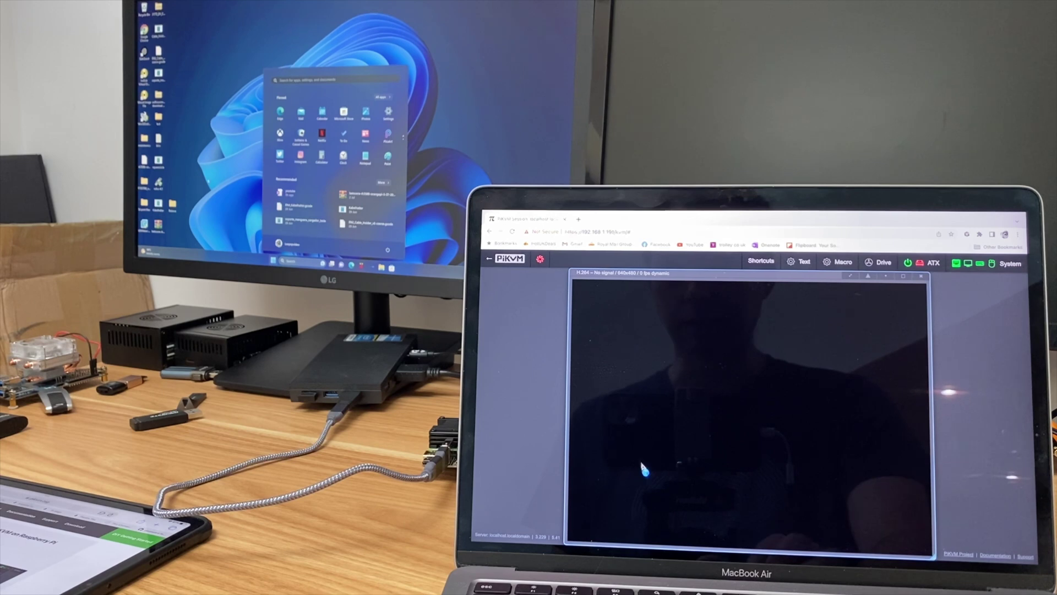
{"action": "left_click", "coordinate": [702, 402]}
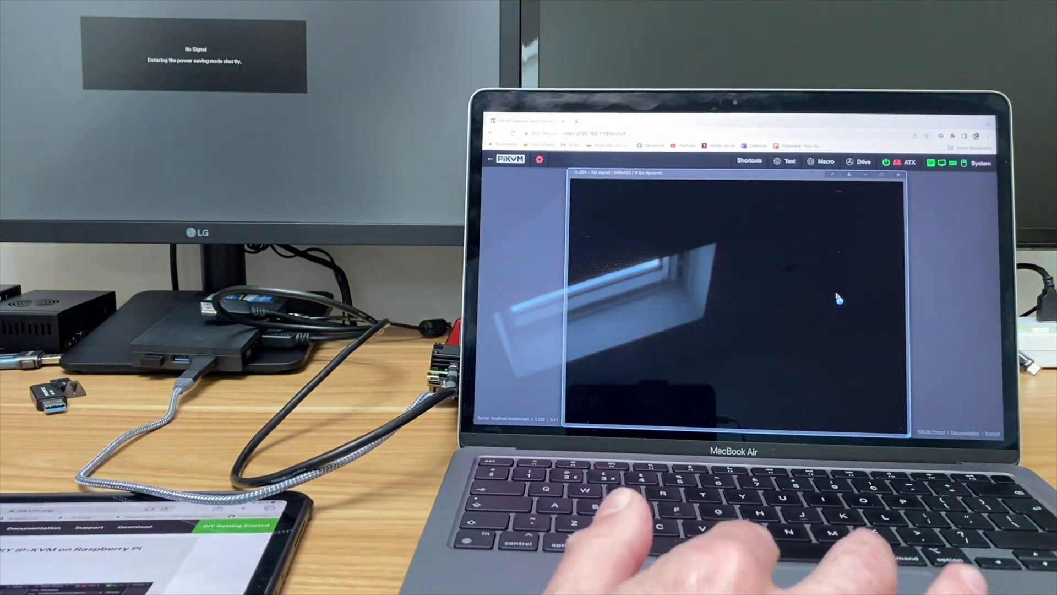
Switch the stream's video mode to MJPEG/HTTP in the runtime settings.
{"action": "left_click", "coordinate": [979, 163]}
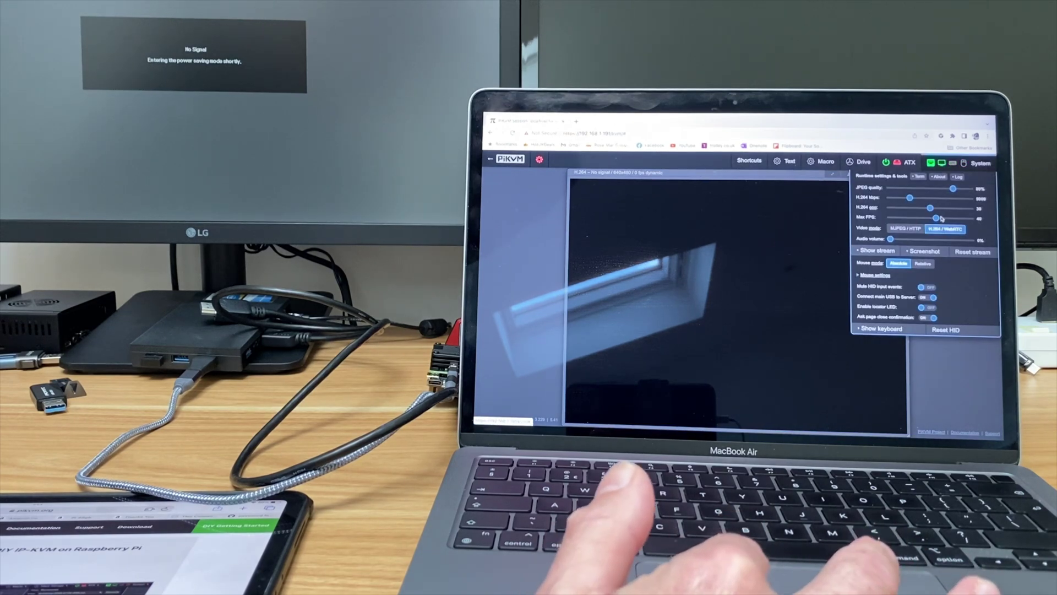
{"action": "left_click", "coordinate": [906, 228]}
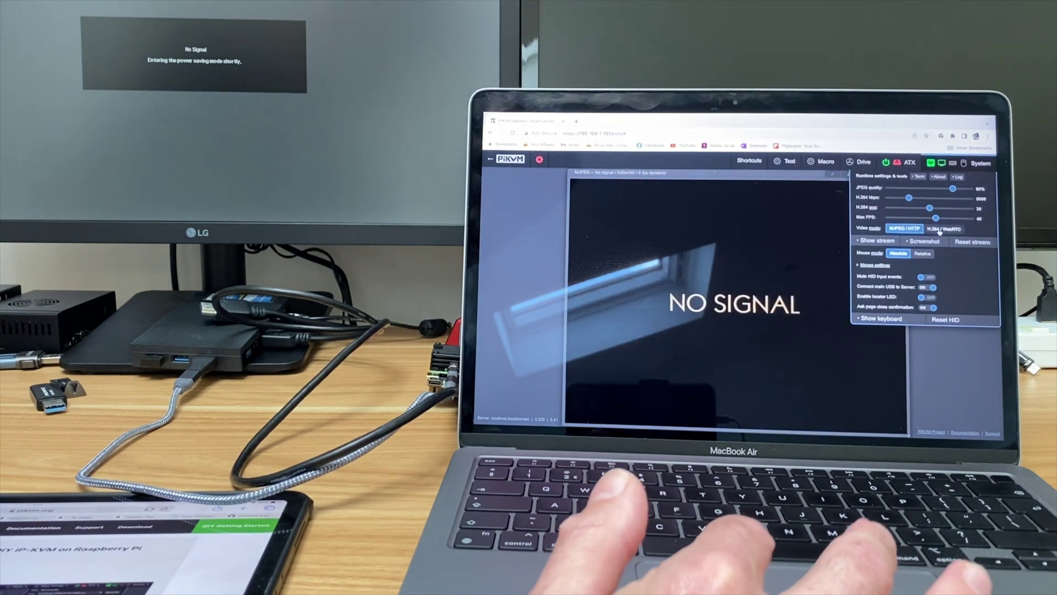